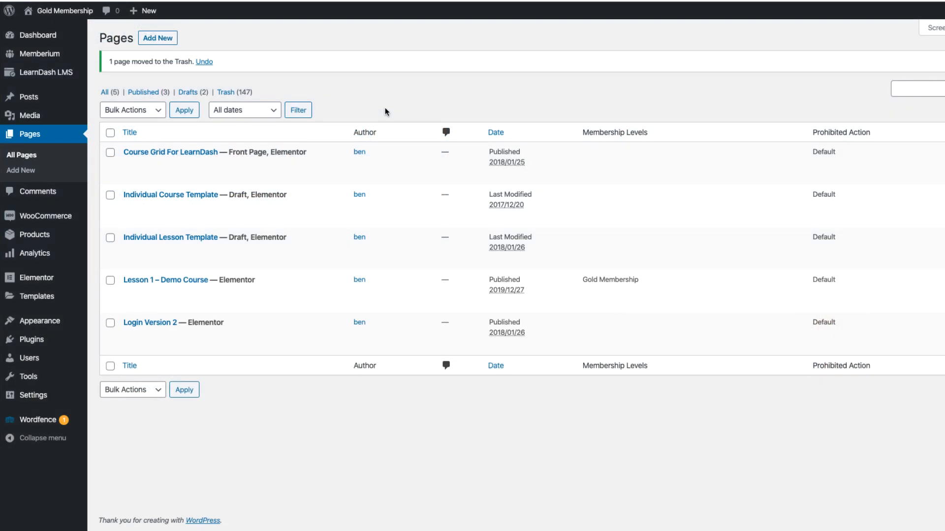
Review the Individual Course Template entry in the pages list and its Clone option
mouse_move(248, 208)
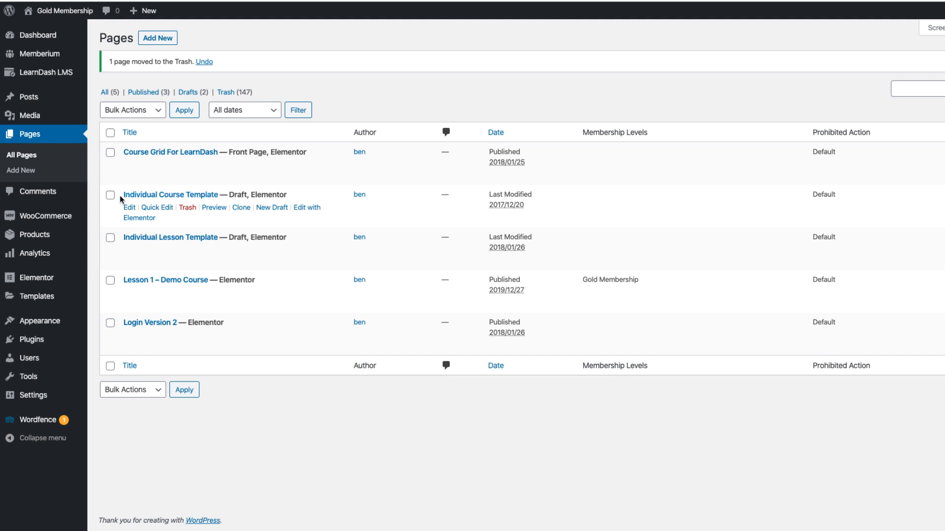
left_click_drag(121, 198, 222, 202)
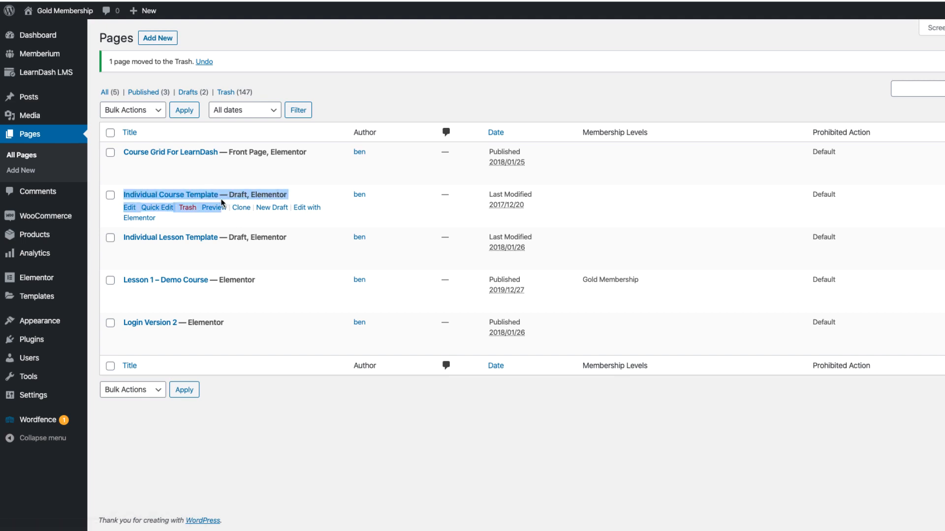
left_click(232, 223)
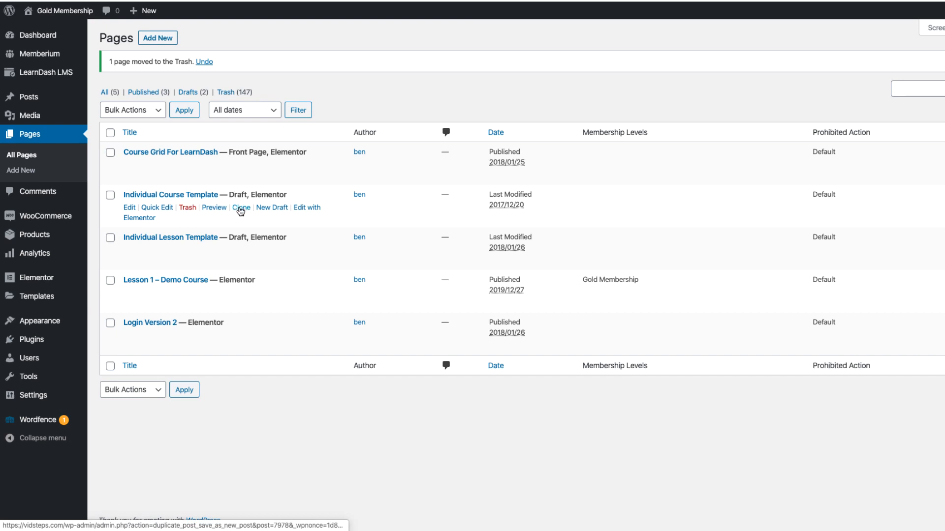
Look up the Duplicate Post plugin among the site's installed plugins
key("ctrl+Tab")
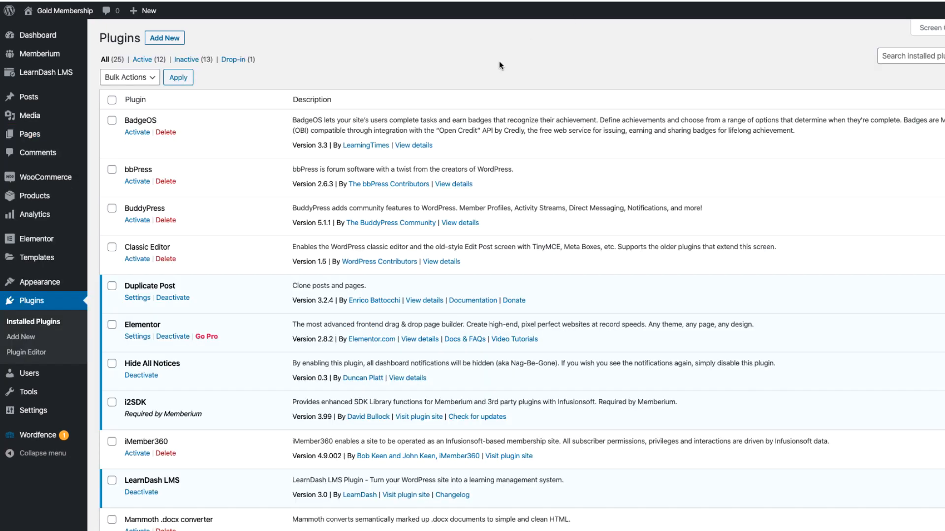
left_click_drag(190, 294, 119, 286)
left_click(282, 292)
Search the plugin directory for "duplicate" and check the Duplicate Post plugin's active installations
left_click(169, 40)
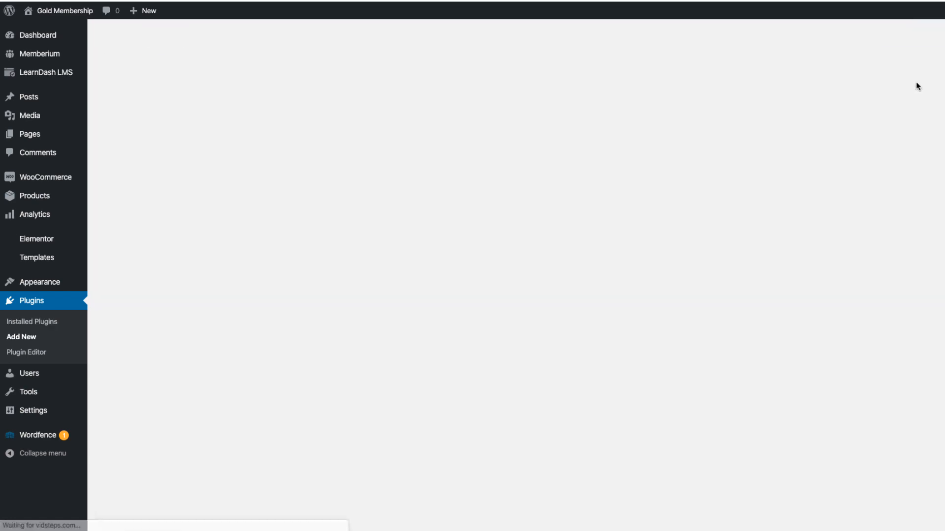
left_click(912, 69)
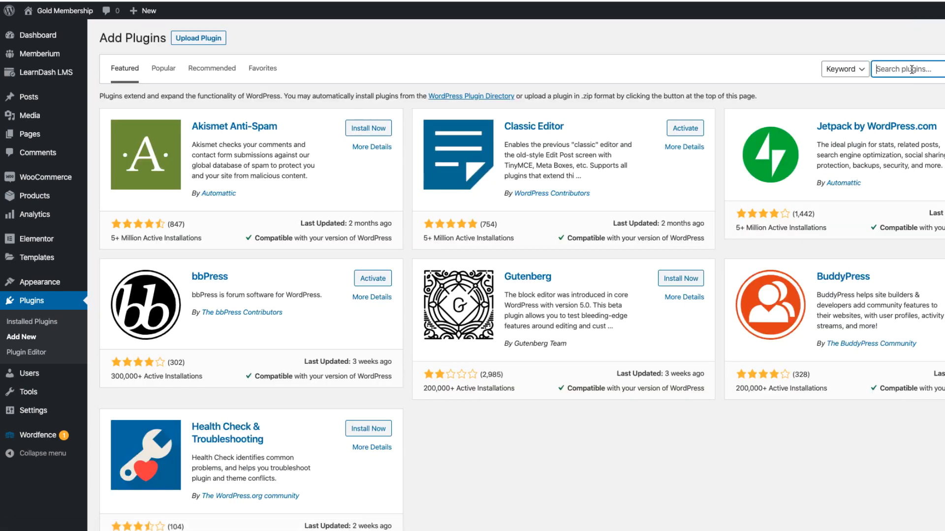
type("duplicate")
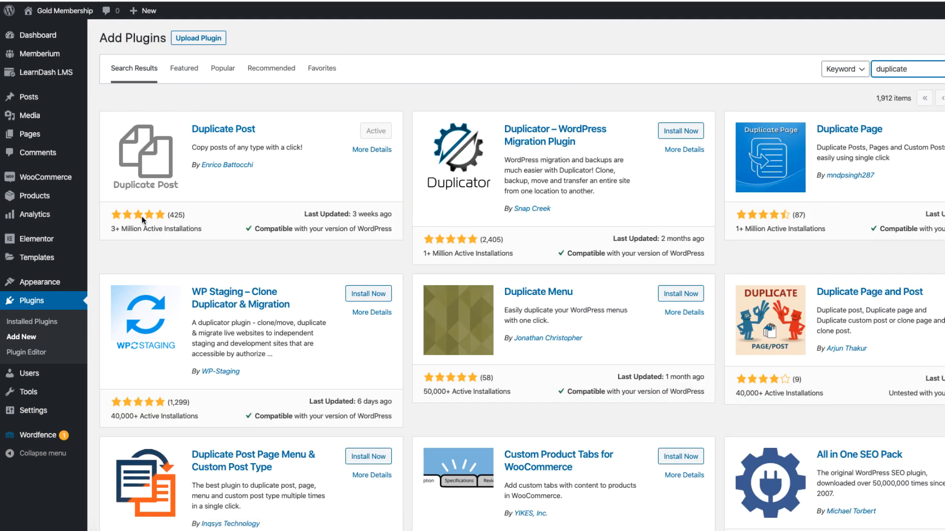
left_click_drag(110, 229, 202, 230)
left_click(202, 230)
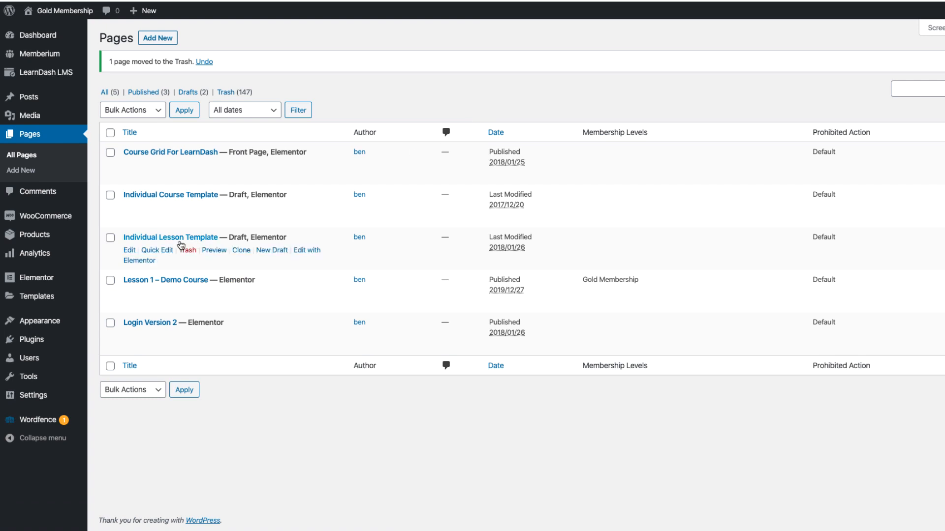
Clone the Individual Course Template page and retitle the copy "Demo Course"
mouse_move(231, 216)
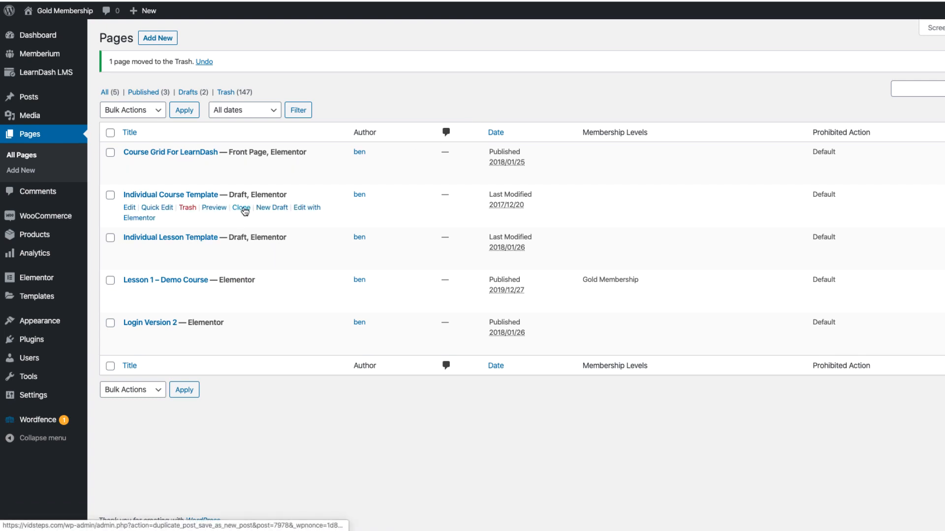
left_click(241, 207)
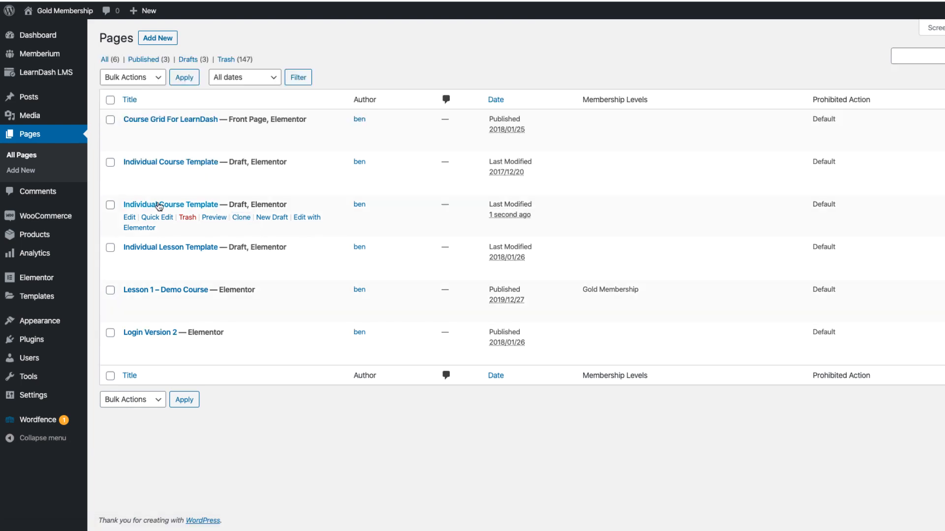
left_click(129, 218)
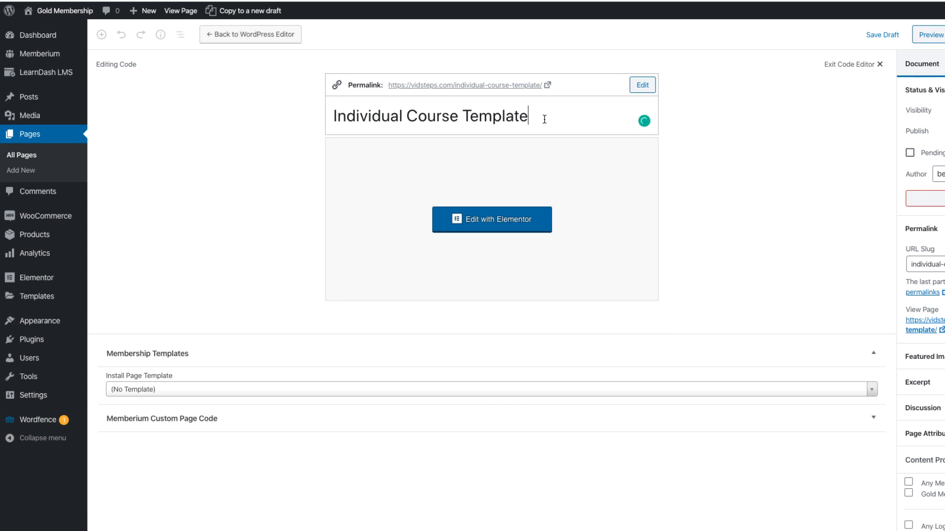
left_click_drag(545, 118, 305, 125)
type("Demo Course")
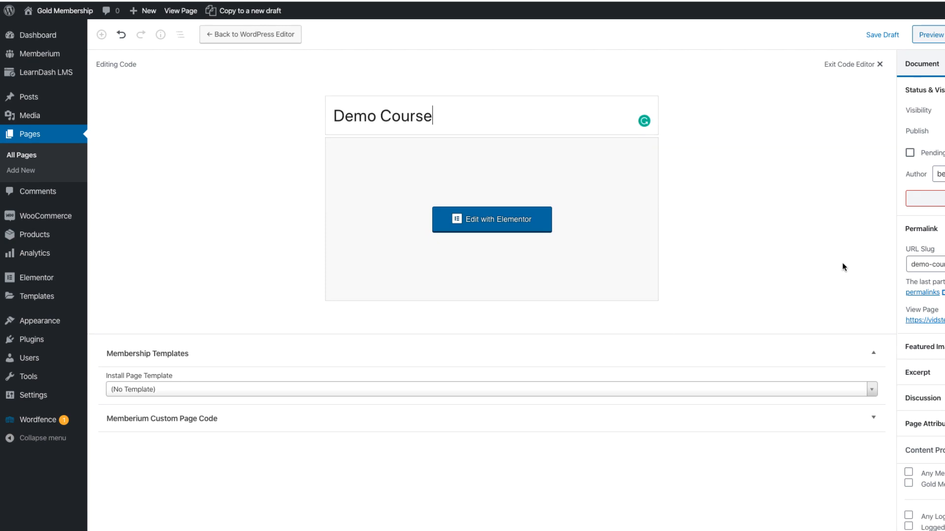
Restrict the Demo Course page to the Gold Membership level and save the draft
scroll(920, 271, "down", 5)
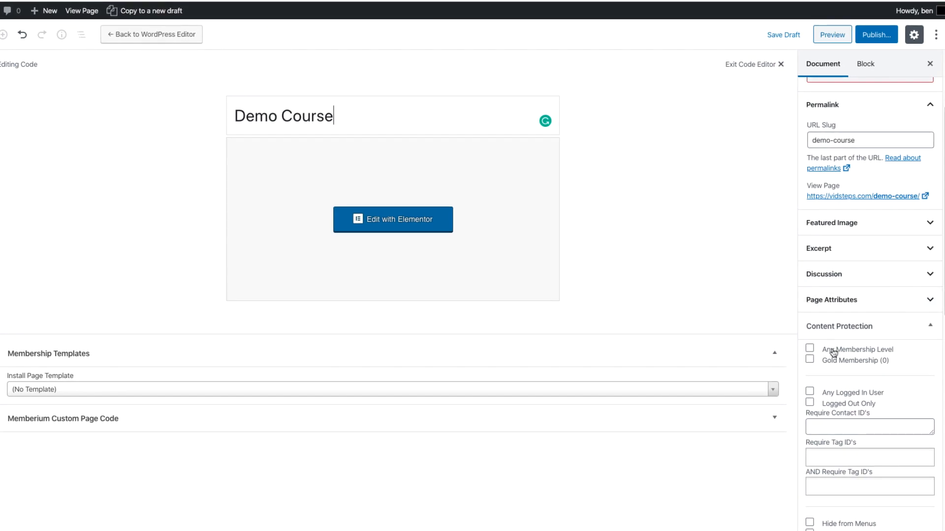
left_click(834, 364)
left_click(838, 369)
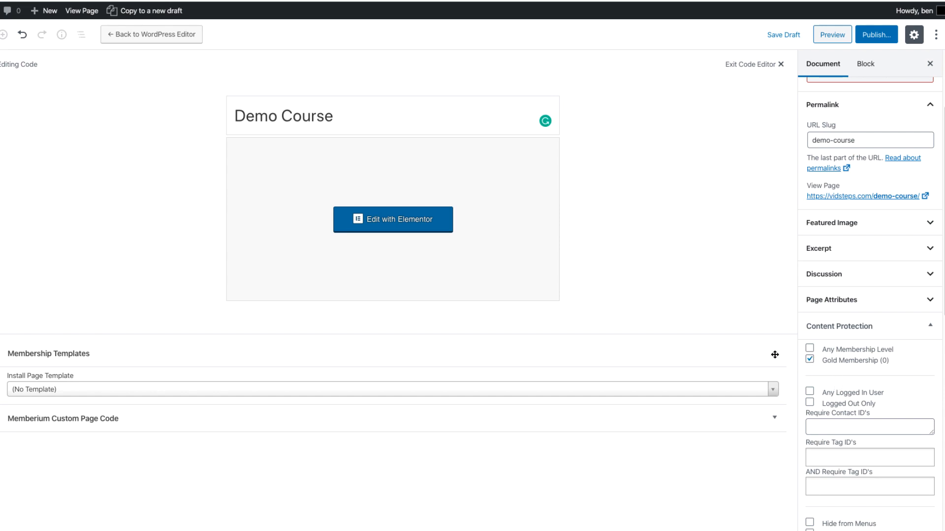
left_click(783, 34)
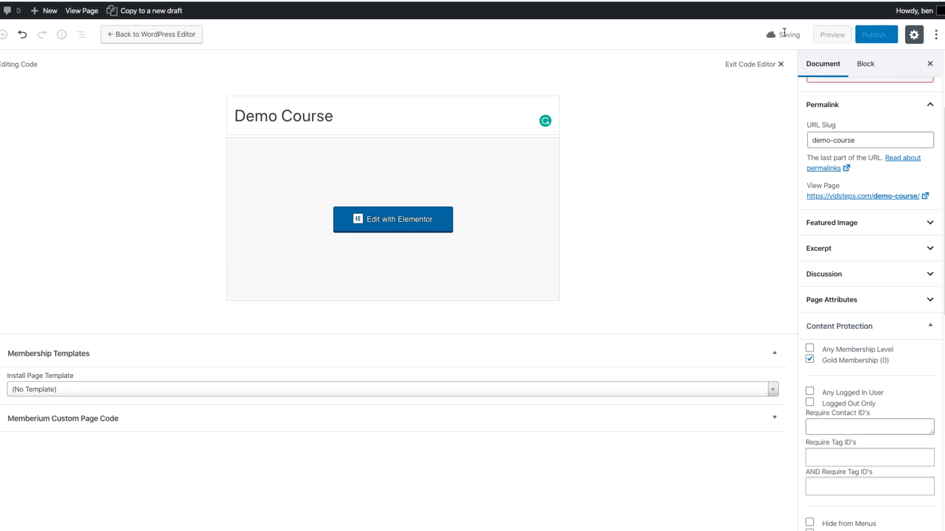
Open the Demo Course page in Elementor and inspect its title and description text widgets
left_click(398, 220)
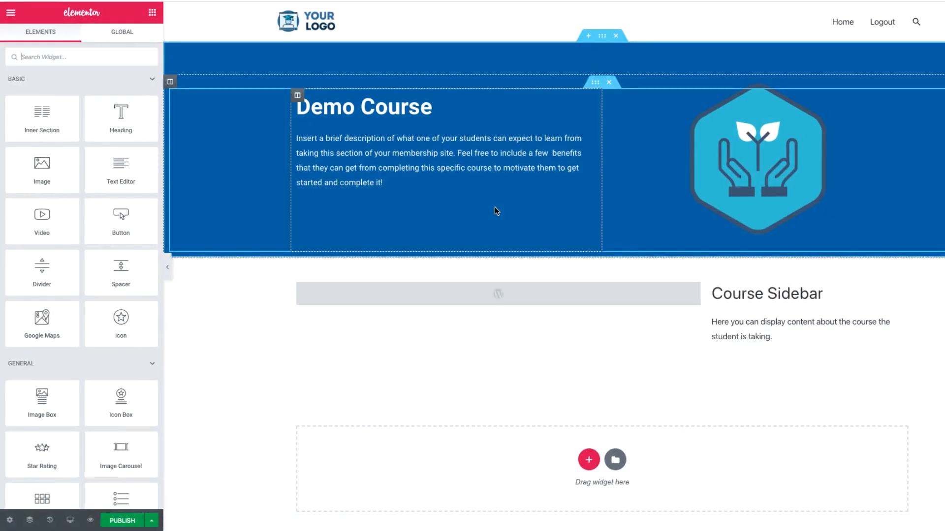
left_click(367, 114)
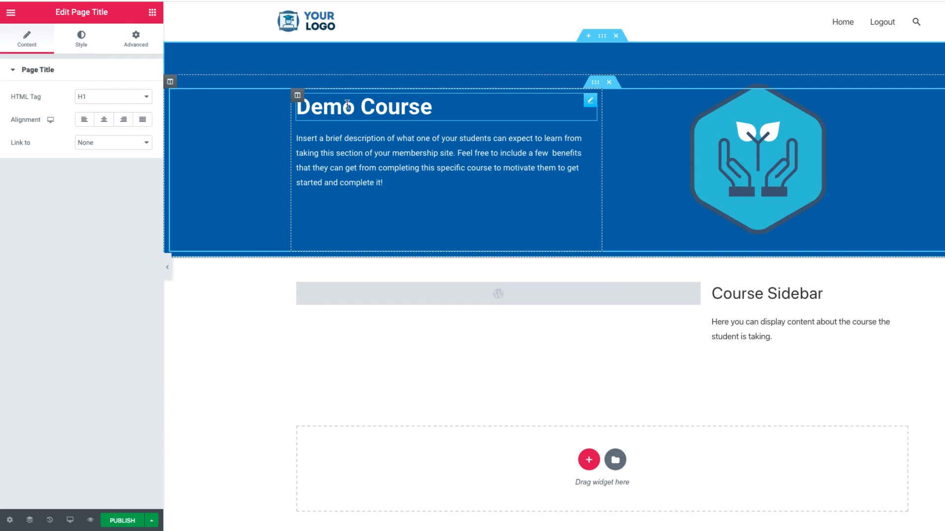
left_click(400, 162)
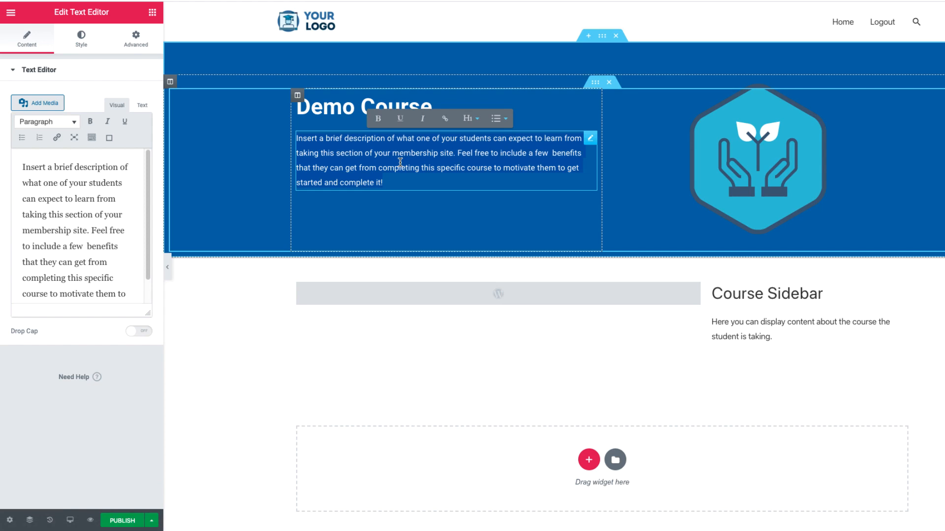
left_click(443, 181)
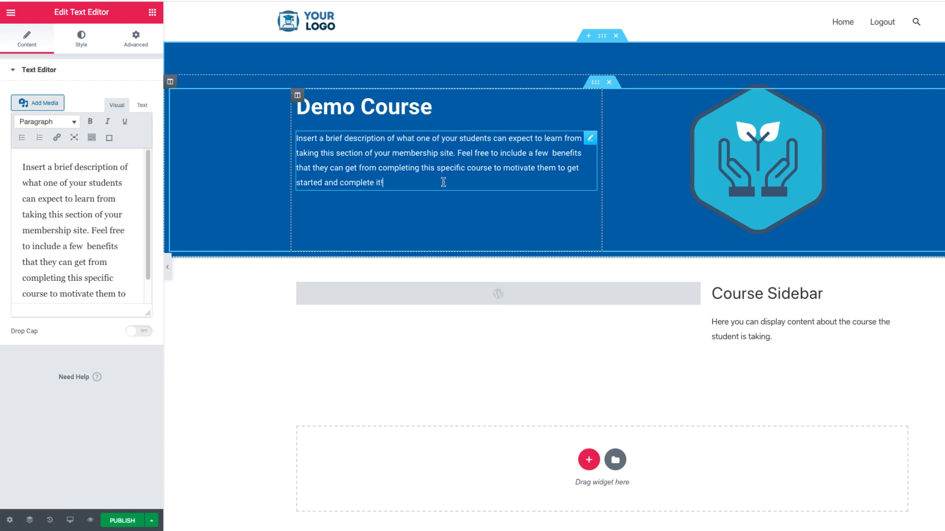
left_click_drag(503, 154, 547, 153)
left_click(429, 178)
Replace the header's hands-and-plant image with the yellow thumbs-up badge from the media library
left_click(757, 159)
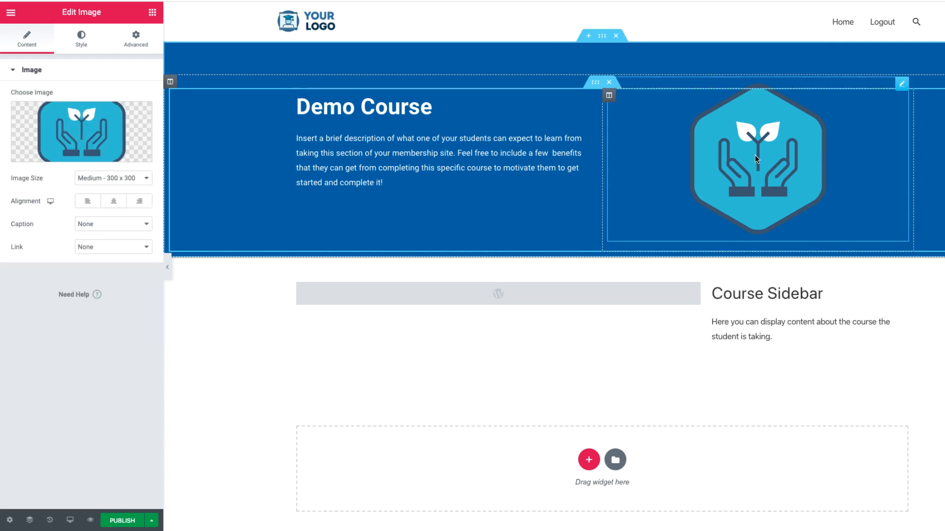
left_click(89, 124)
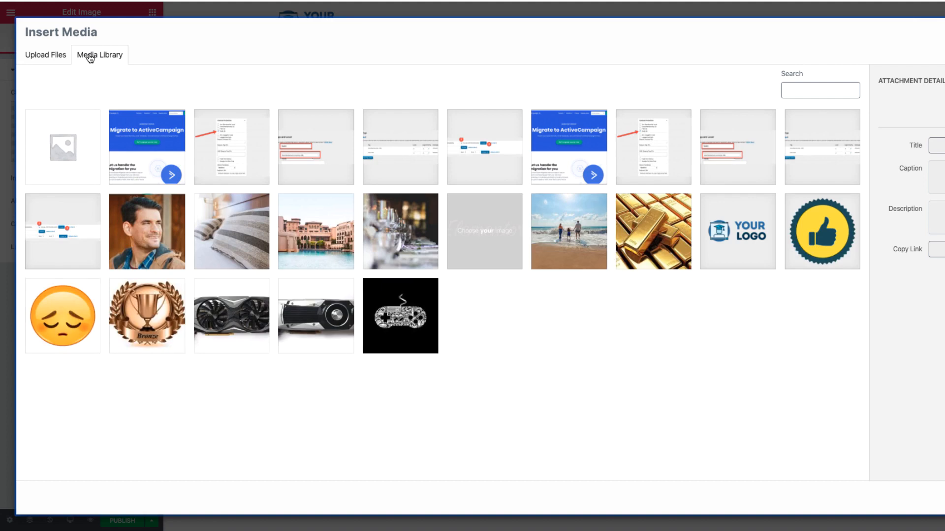
left_click(819, 236)
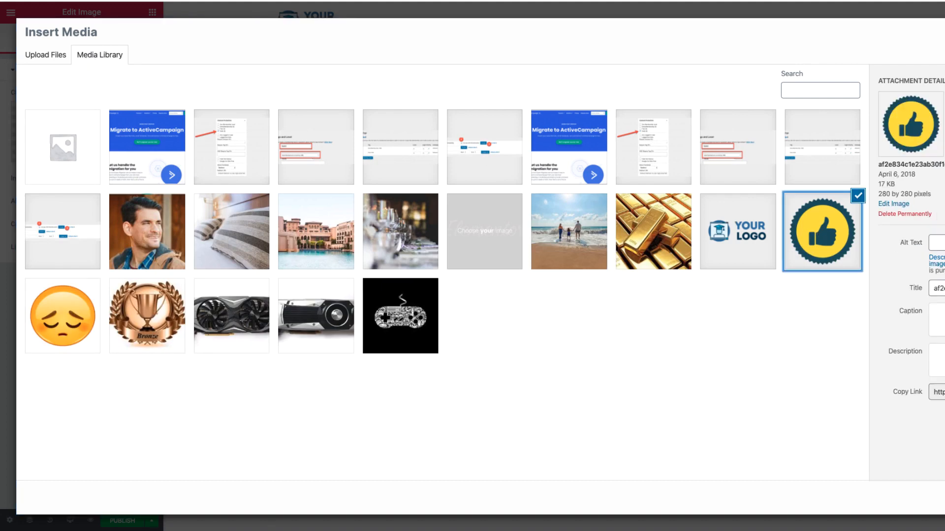
left_click(943, 498)
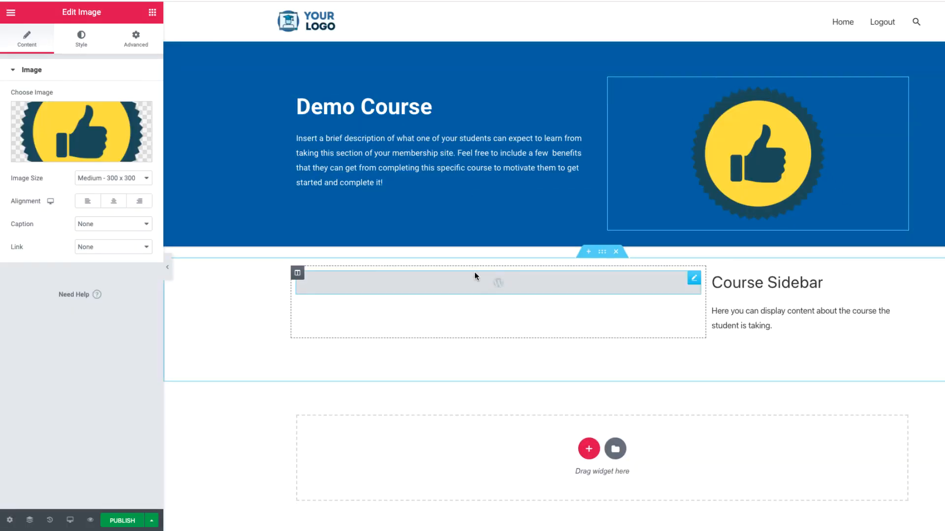
Inspect the settings of the course sidebar widget and the menu choices of the Lessons navigation menu widget
left_click(762, 318)
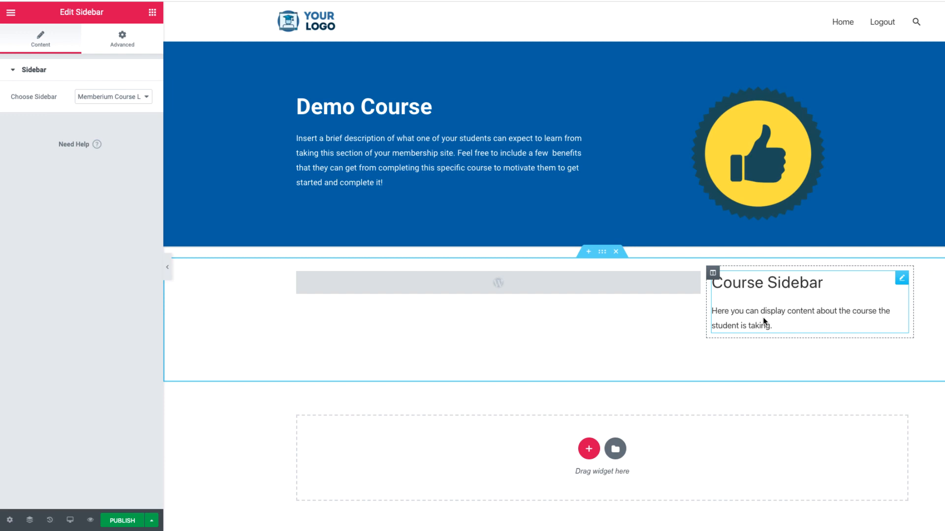
left_click(423, 292)
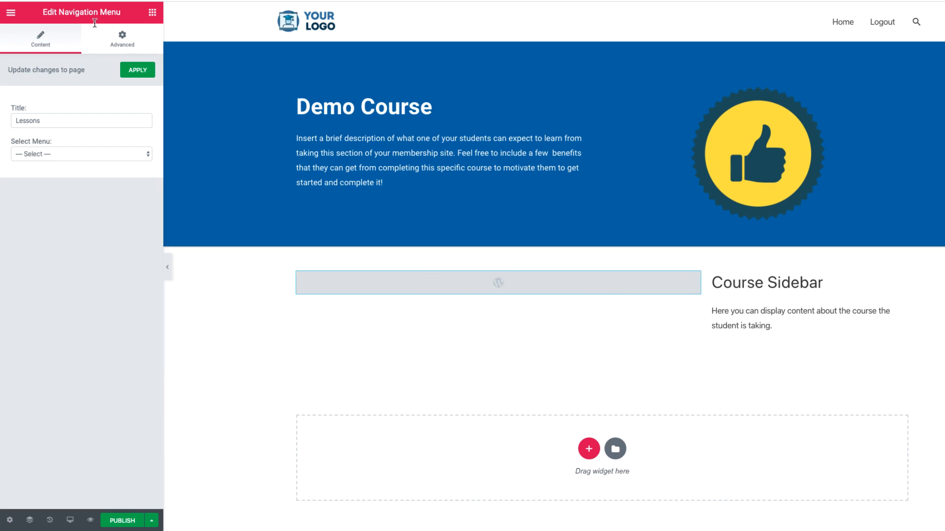
left_click(79, 154)
left_click(79, 141)
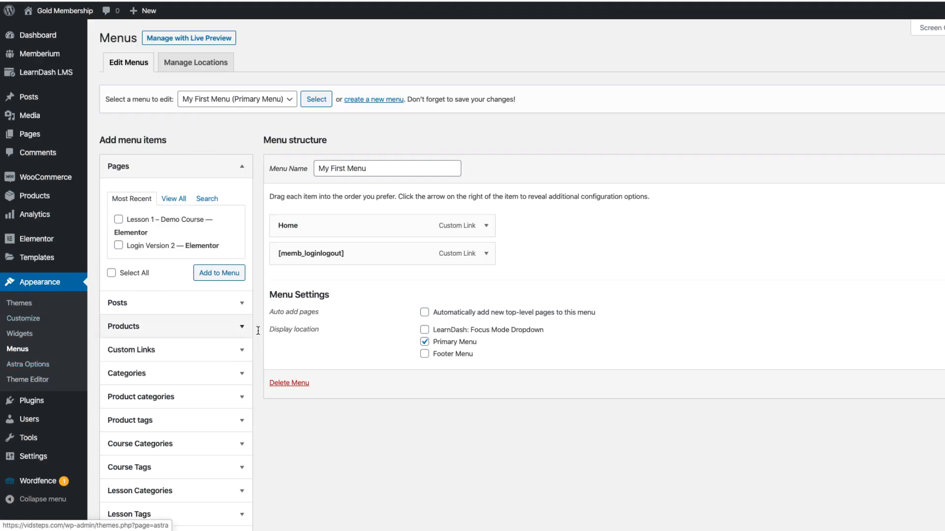
Create a new WordPress menu named "Demo Course"
left_click(383, 103)
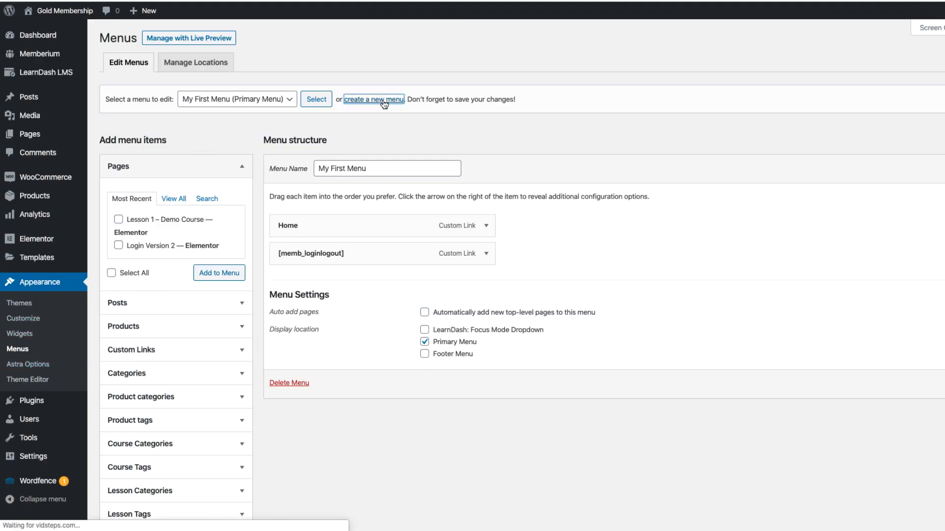
left_click(333, 167)
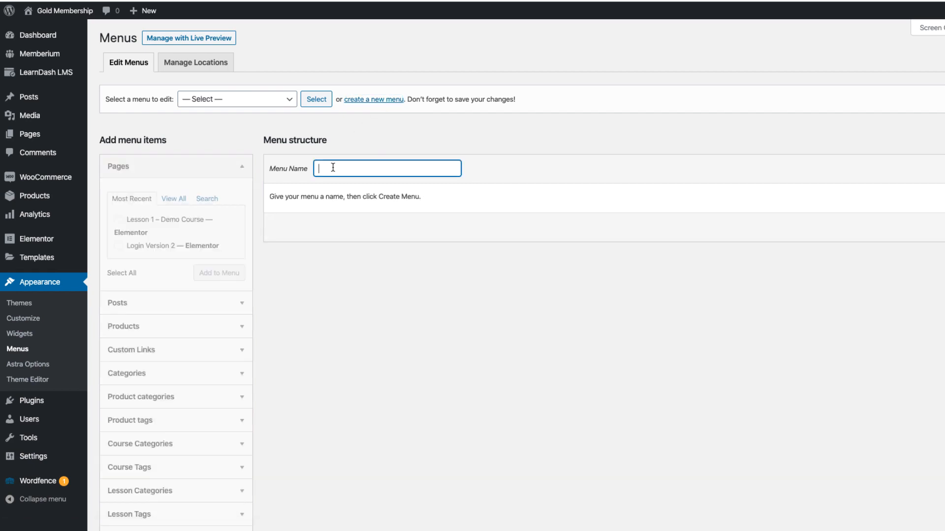
type("Demo Course")
left_click(944, 169)
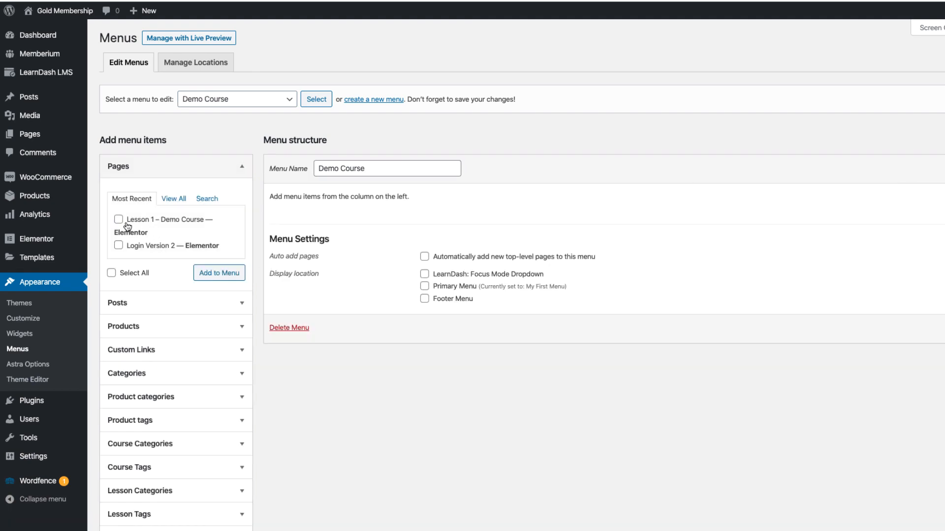
Add the page "Lesson 1 – Demo Course" to the Demo Course menu and shorten its navigation label to "Lesson 1"
left_click(120, 221)
left_click(212, 274)
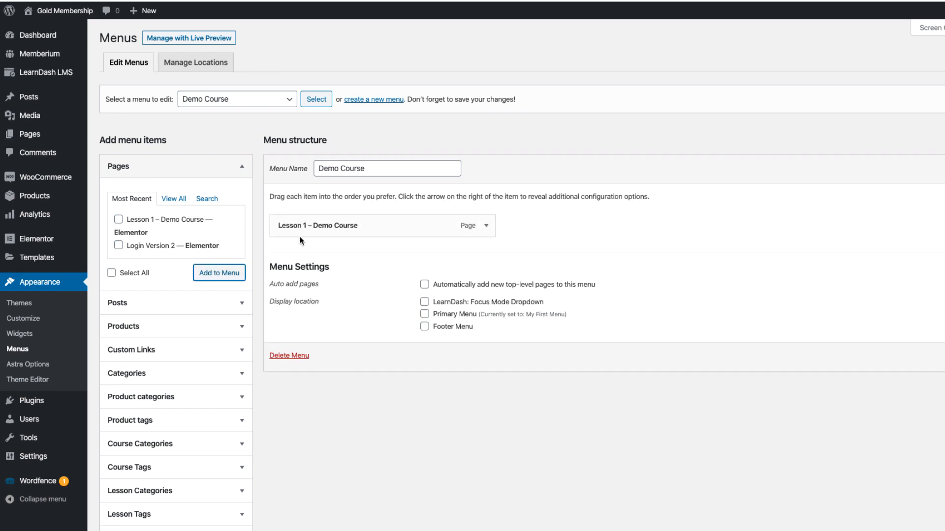
left_click(481, 228)
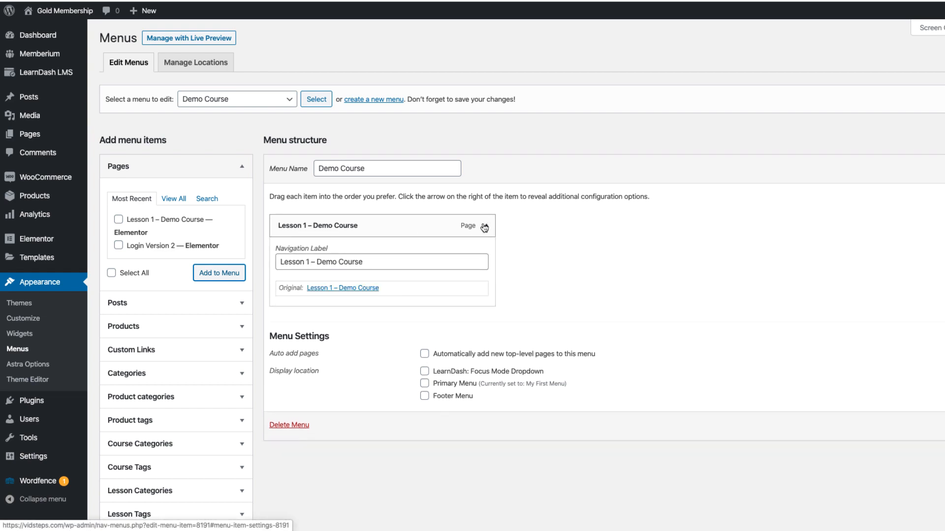
left_click_drag(369, 263, 320, 268)
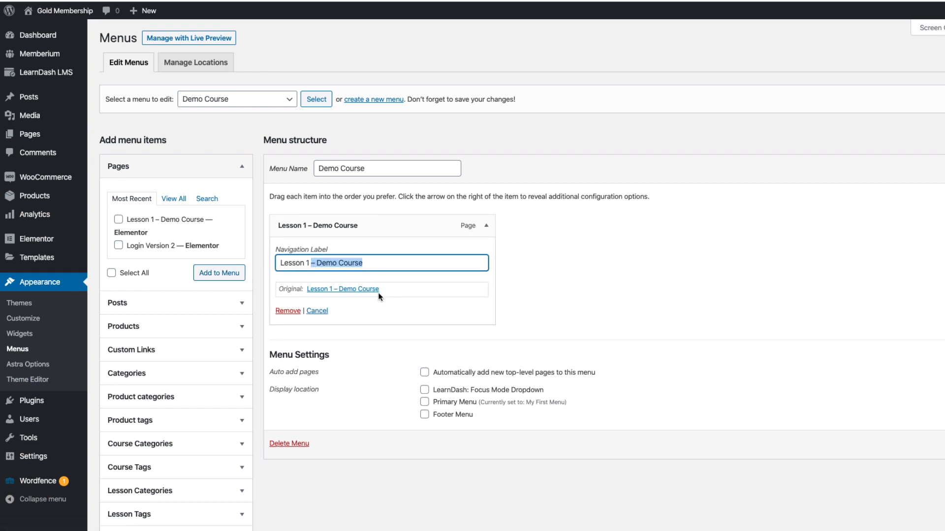
key("BackSpace")
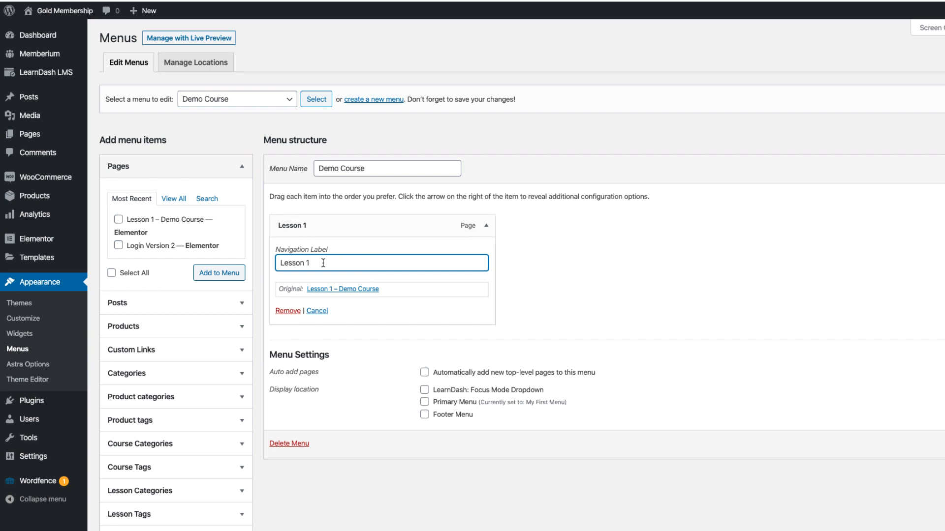
left_click(487, 225)
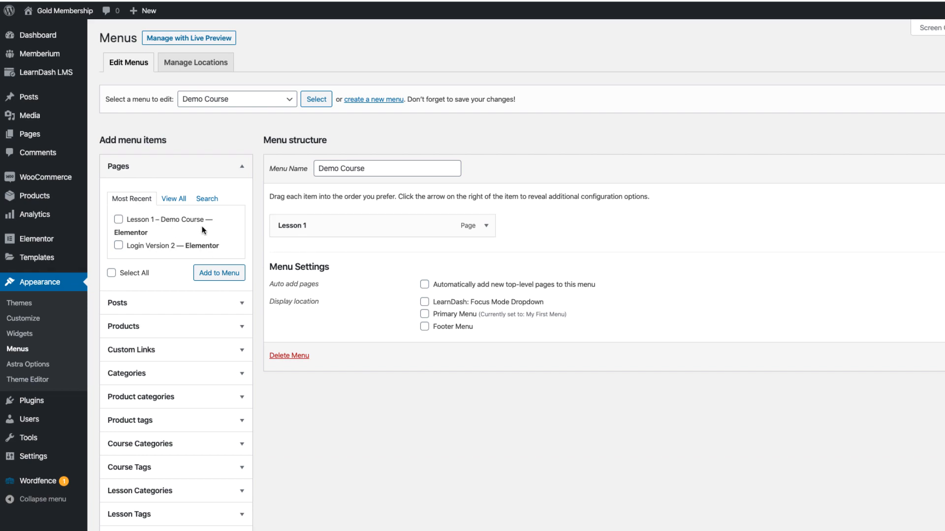
Add a custom link labelled "Lesson 2" with the placeholder URL "#" to the Demo Course menu
left_click(241, 352)
left_click(195, 272)
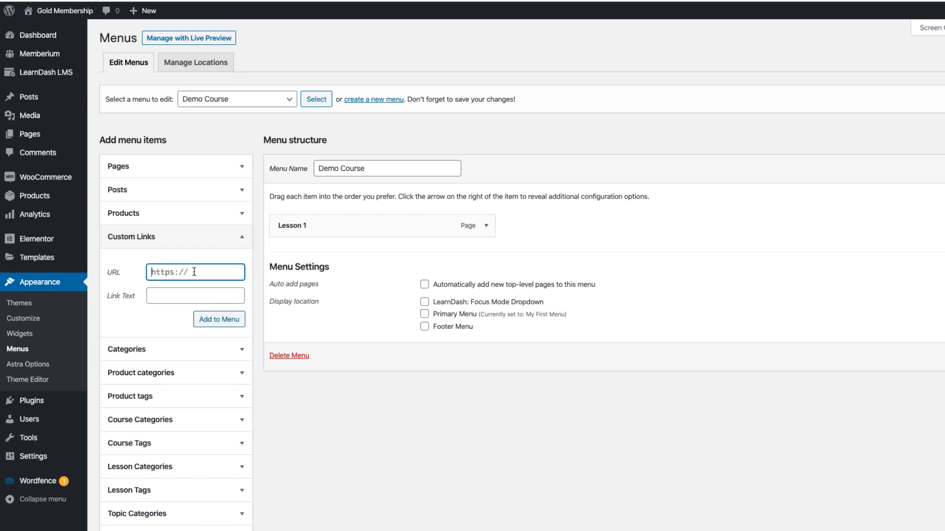
type("#")
left_click(173, 292)
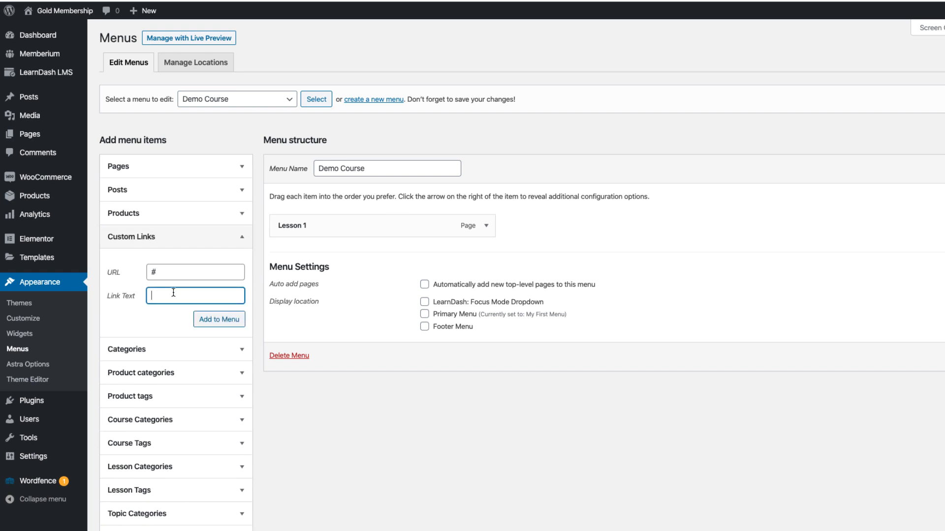
type("Lesson 2")
left_click(215, 324)
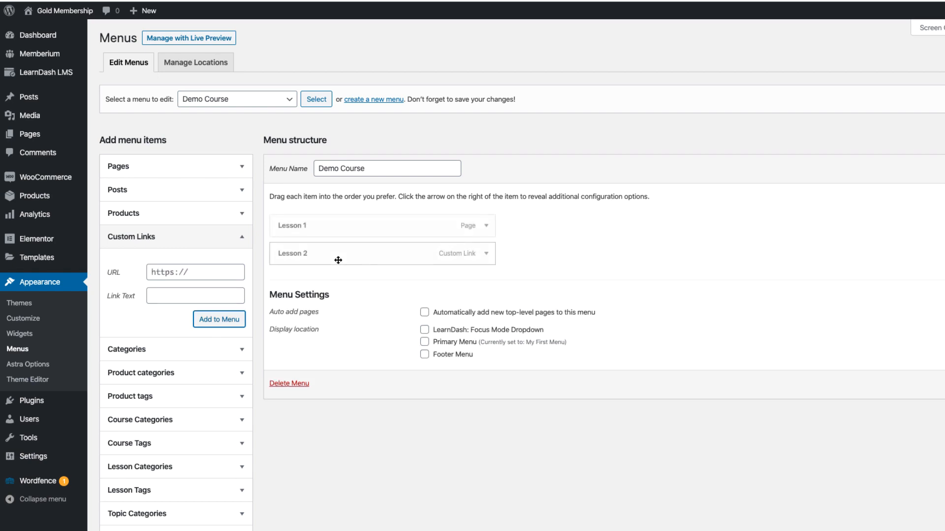
Add a custom link labelled "Additional Resources" with the URL "#" to the Demo Course menu and save the menu
left_click(189, 274)
type("#")
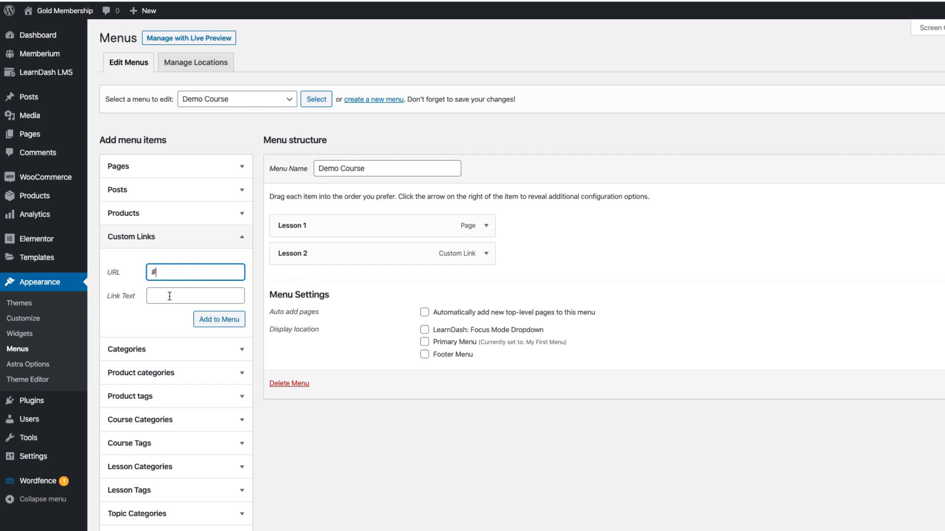
left_click(169, 296)
type("Add")
type("it")
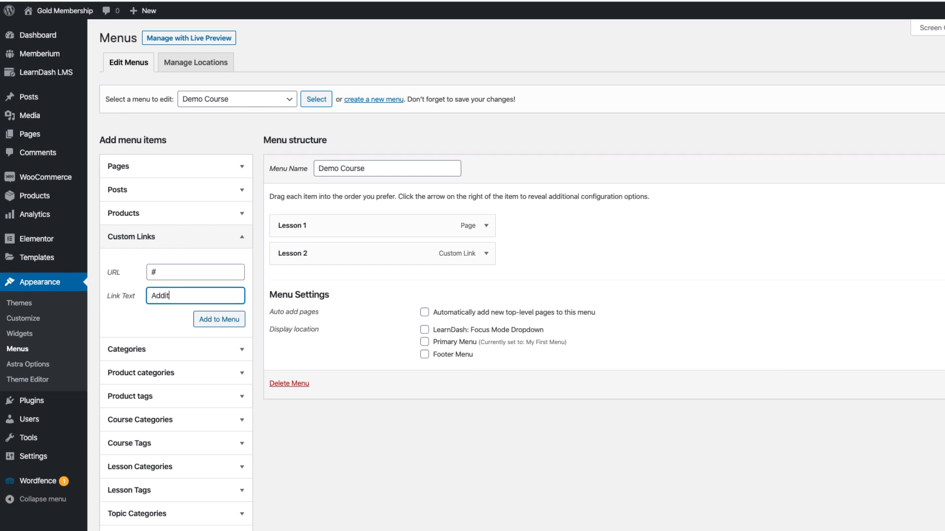
type("ional Resources")
left_click(212, 324)
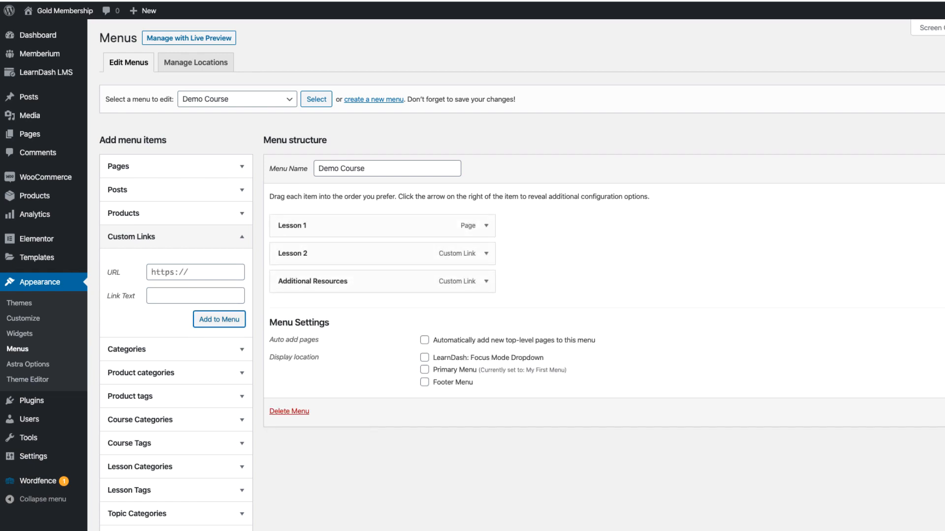
left_click(943, 168)
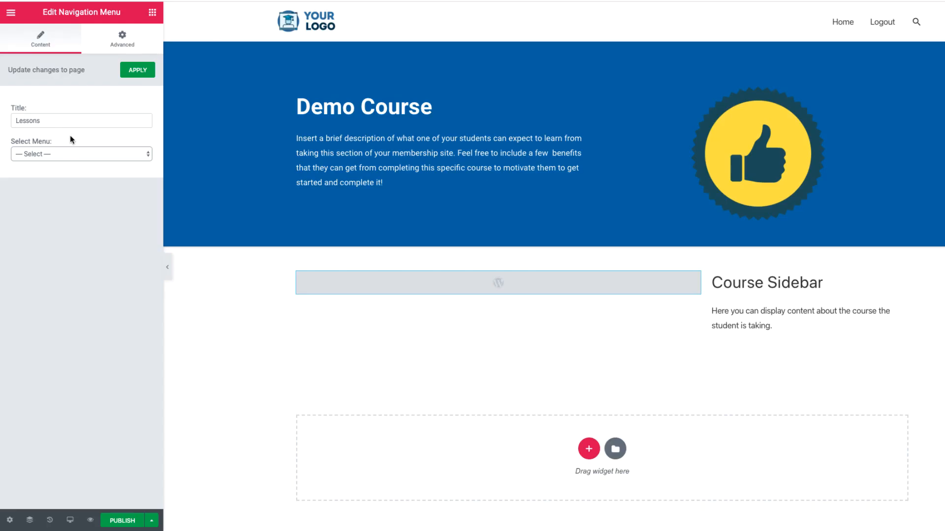
Assign the Demo Course menu to the page's Lessons navigation menu widget in the Elementor editor
left_click(385, 183)
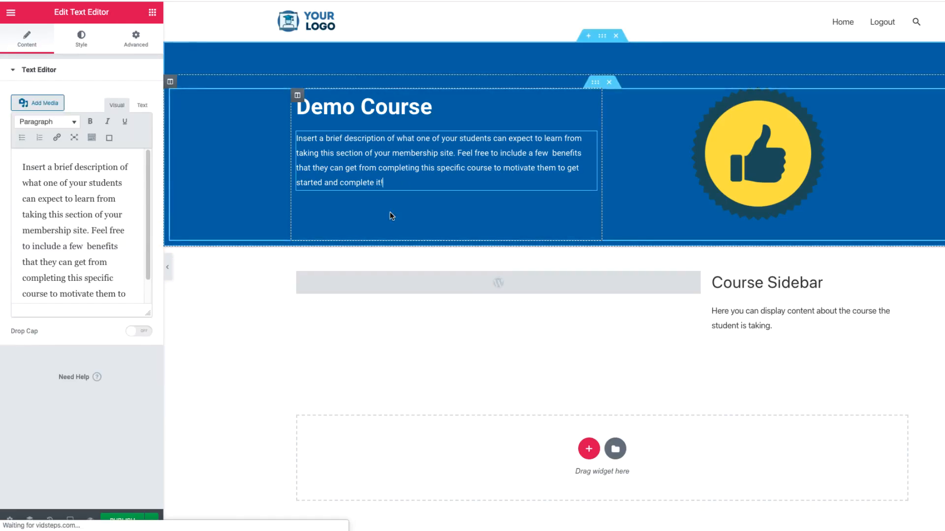
left_click(450, 282)
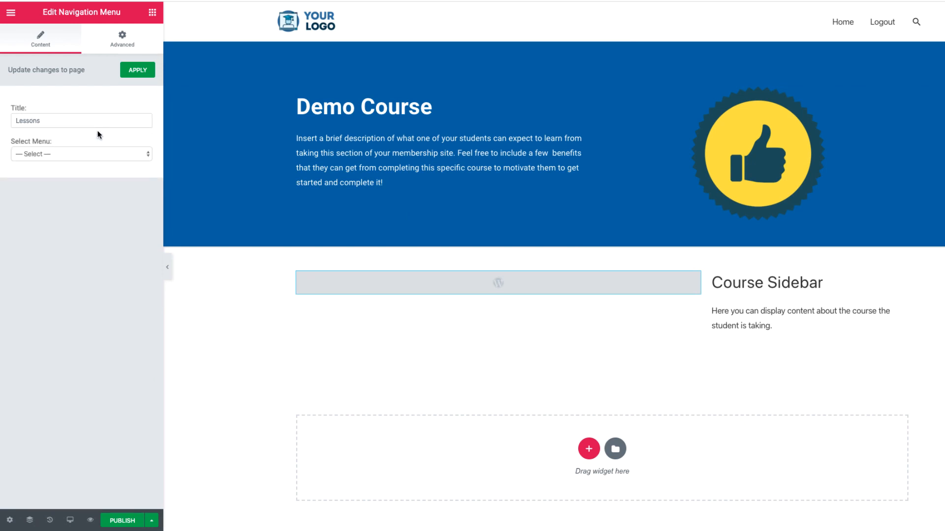
left_click(76, 153)
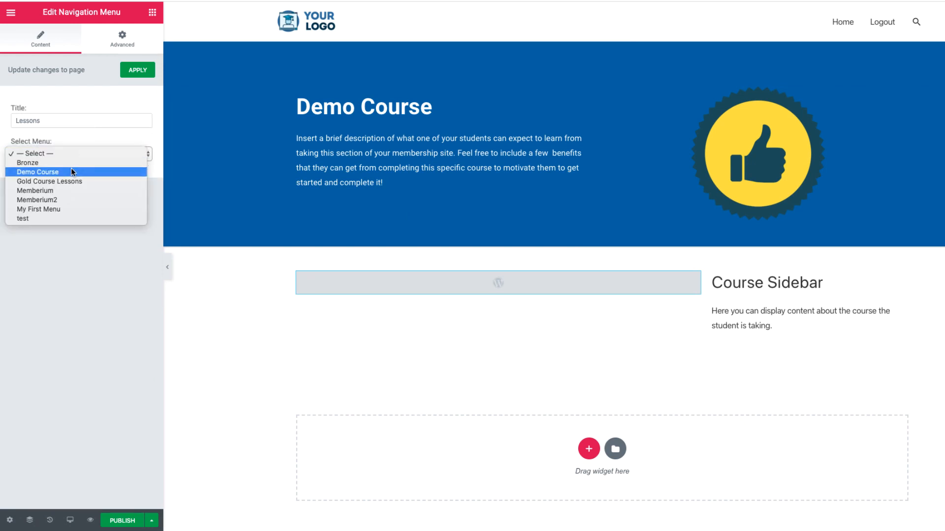
left_click(71, 170)
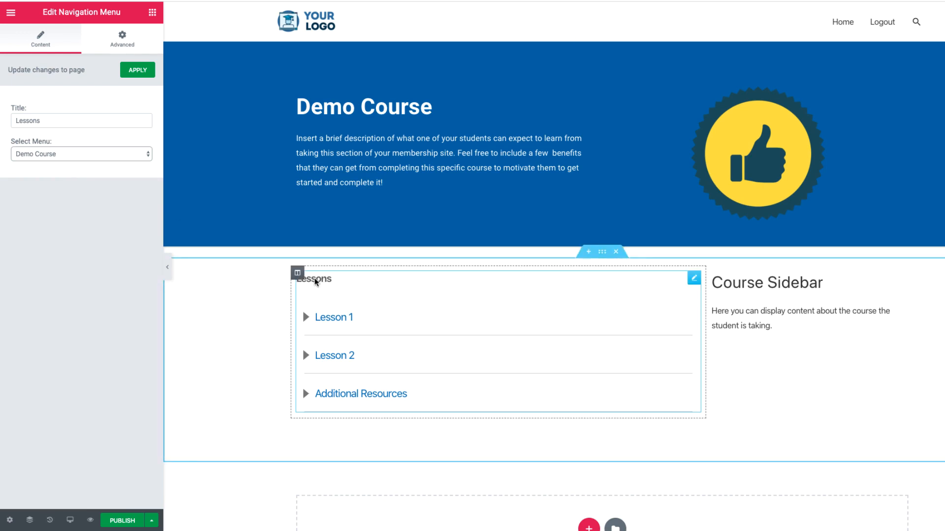
Change the navigation menu widget's title to "Lessons & Content" and preview the page without the editing panel
left_click(58, 125)
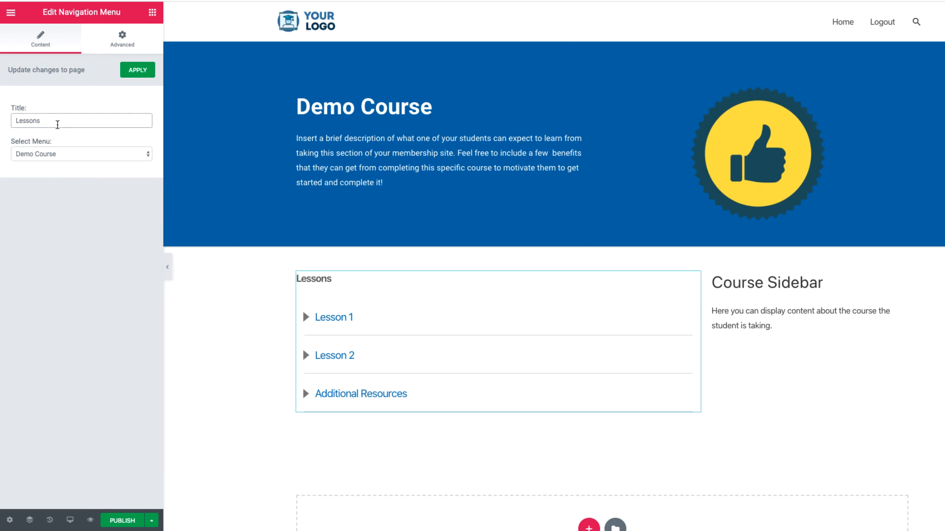
type("& Content")
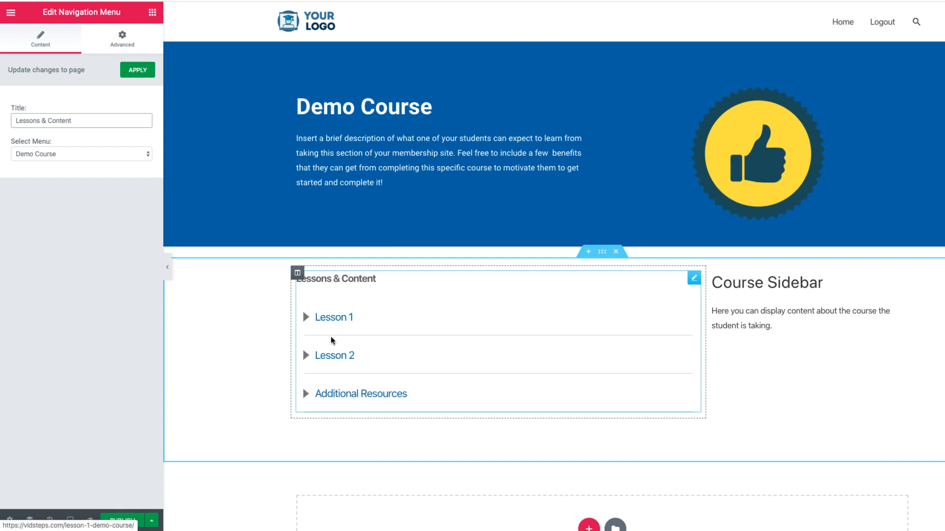
left_click(168, 268)
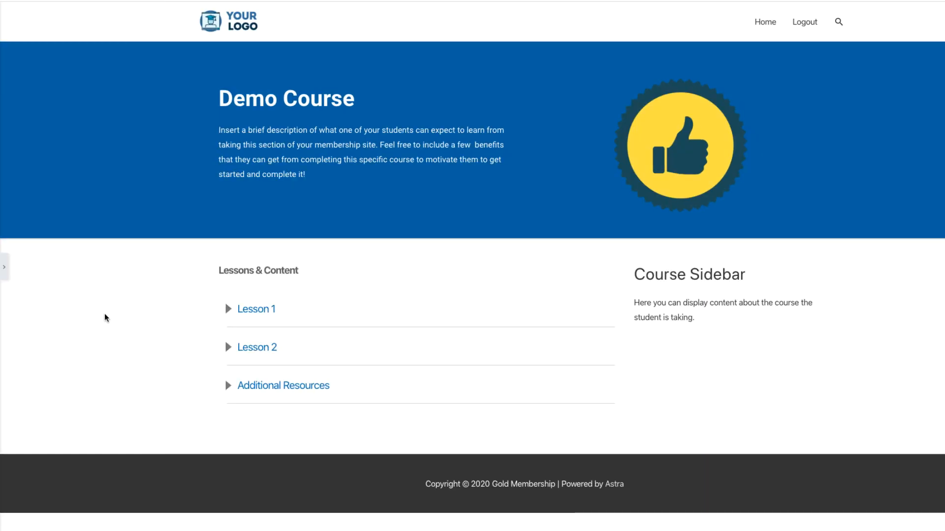